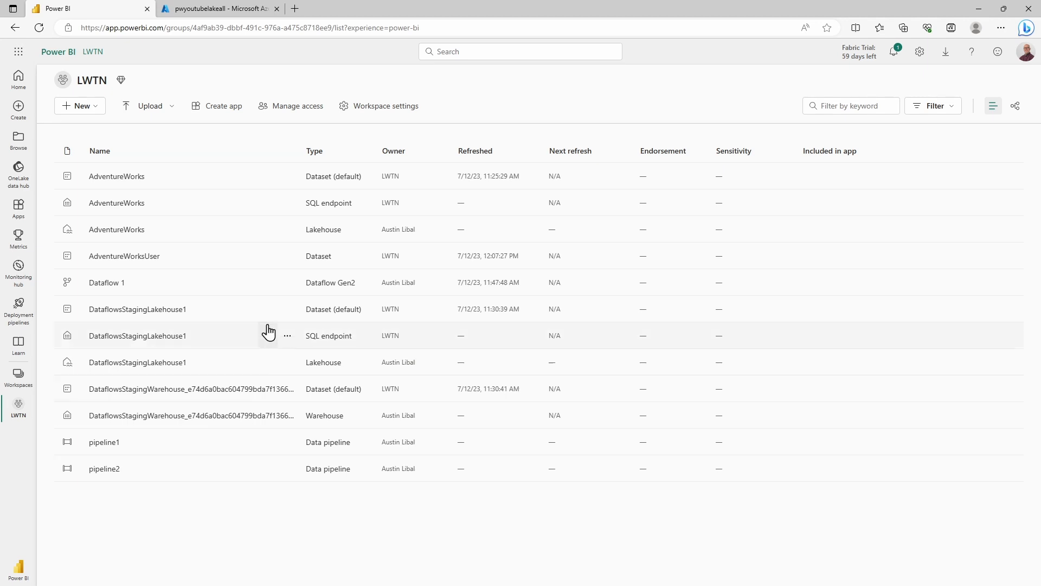
# Open the AdventureWorks lakehouse and start a new shortcut with Azure Data Lake Storage Gen2 as the external source
pyautogui.click(127, 231)
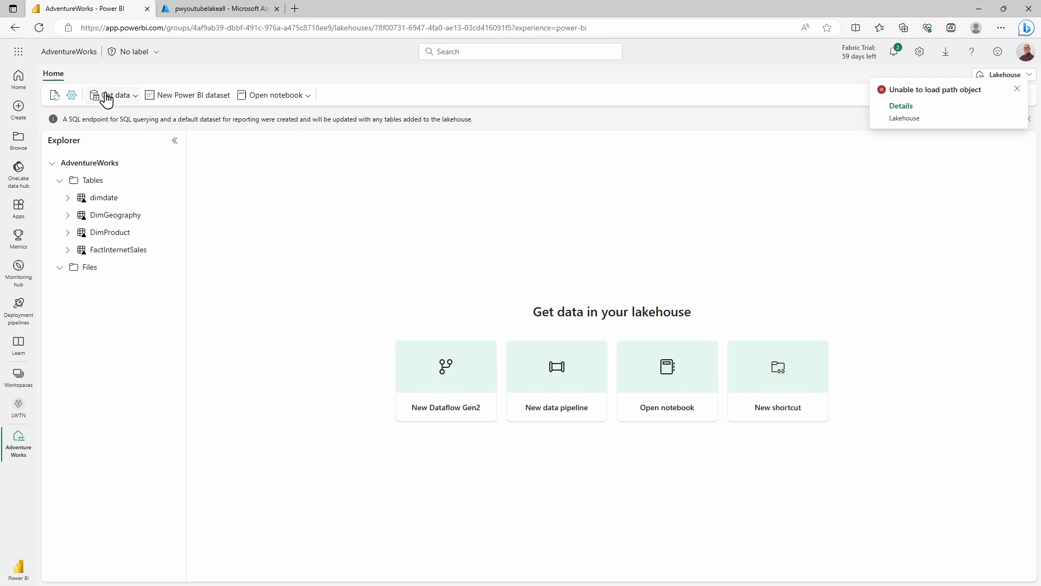
pyautogui.click(118, 106)
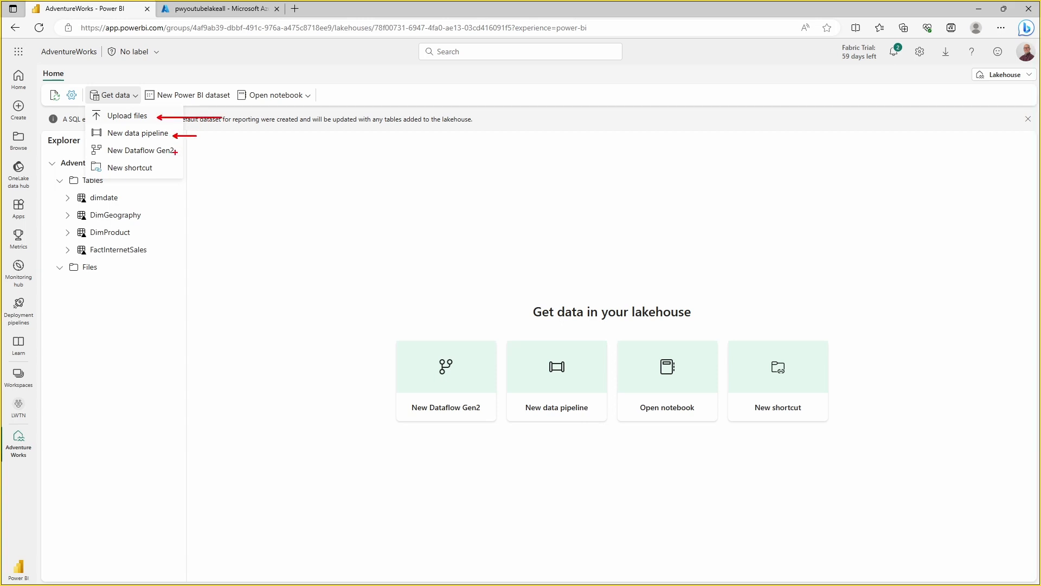
pyautogui.press('Escape')
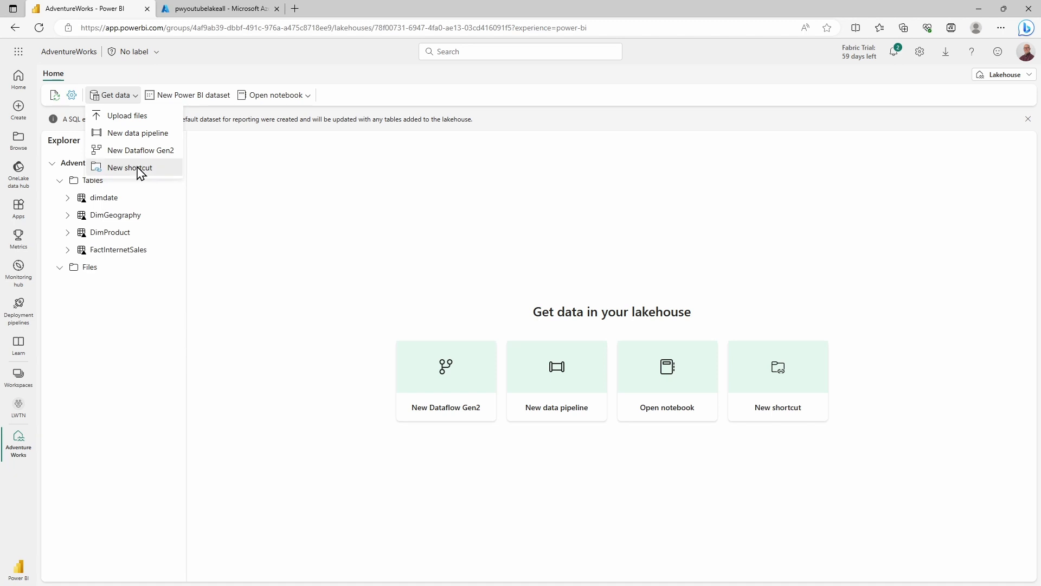
pyautogui.click(138, 168)
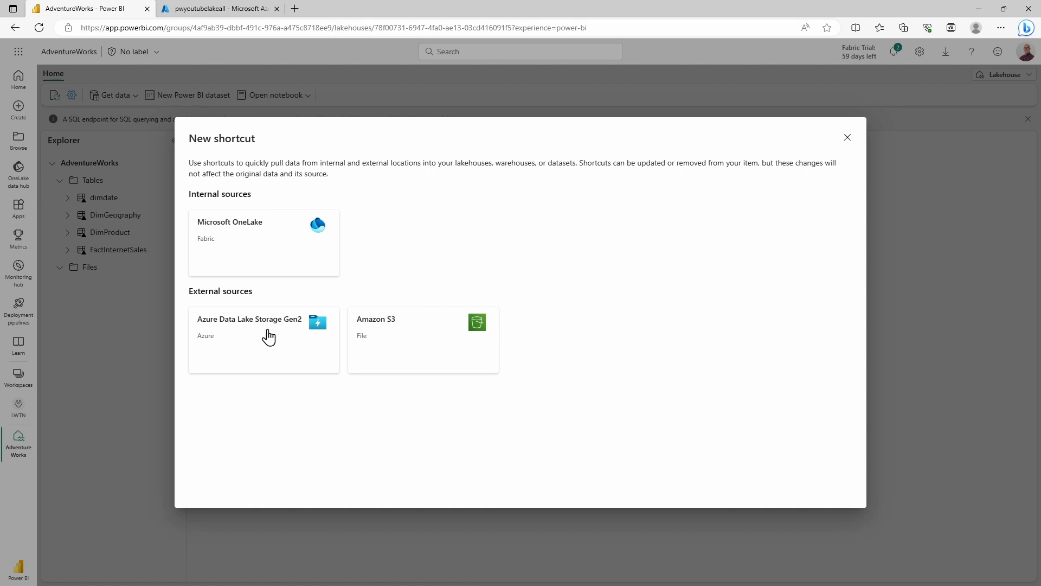
pyautogui.click(234, 338)
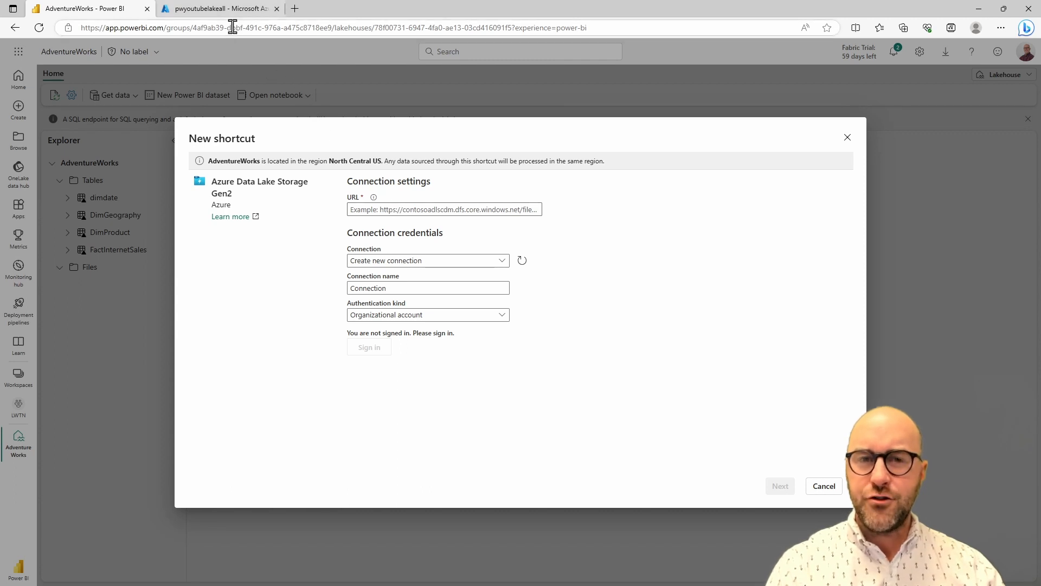
# Switch to the Azure portal and copy the Data Lake Storage endpoint URL of the pwyoutubelakeall storage account
pyautogui.click(223, 11)
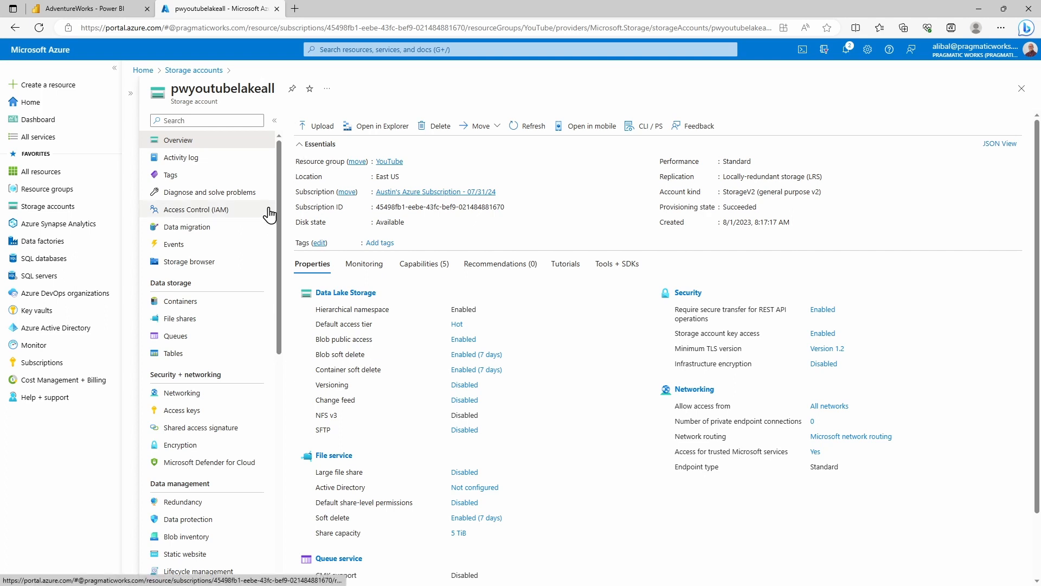
pyautogui.scroll(-5, 257, 162)
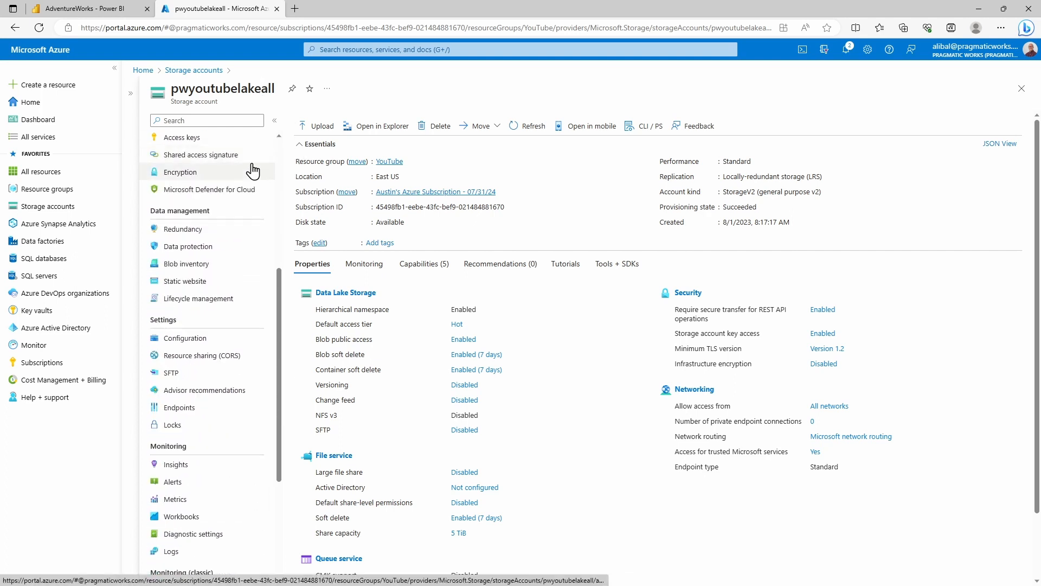
pyautogui.scroll(-1, 253, 174)
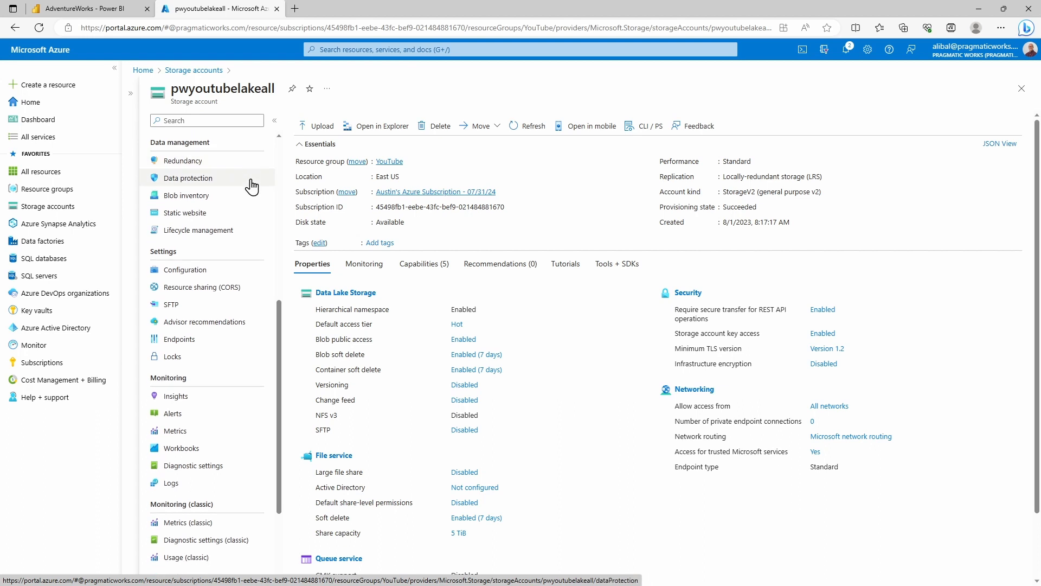
pyautogui.click(202, 343)
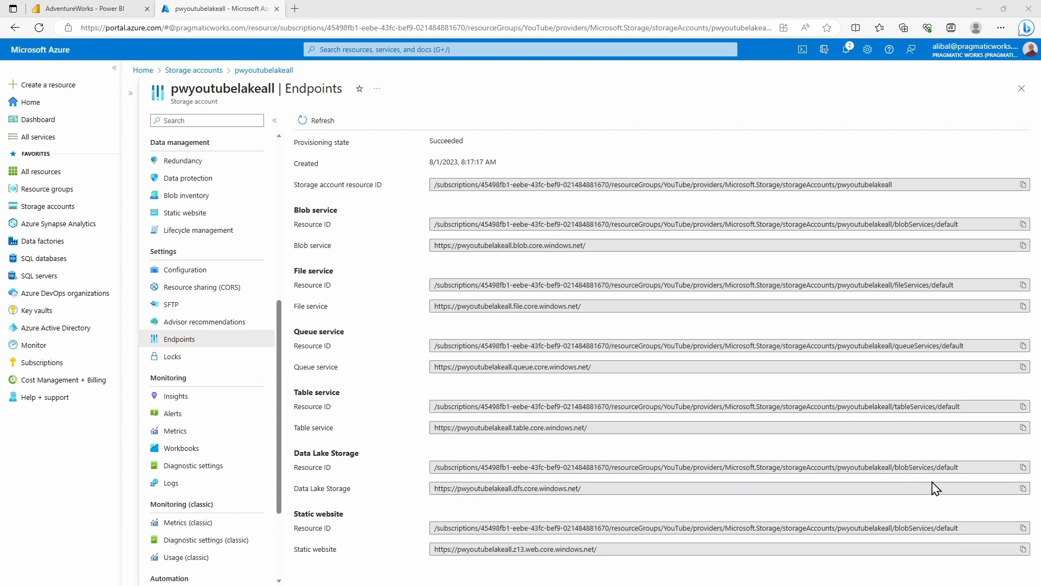
pyautogui.click(1023, 490)
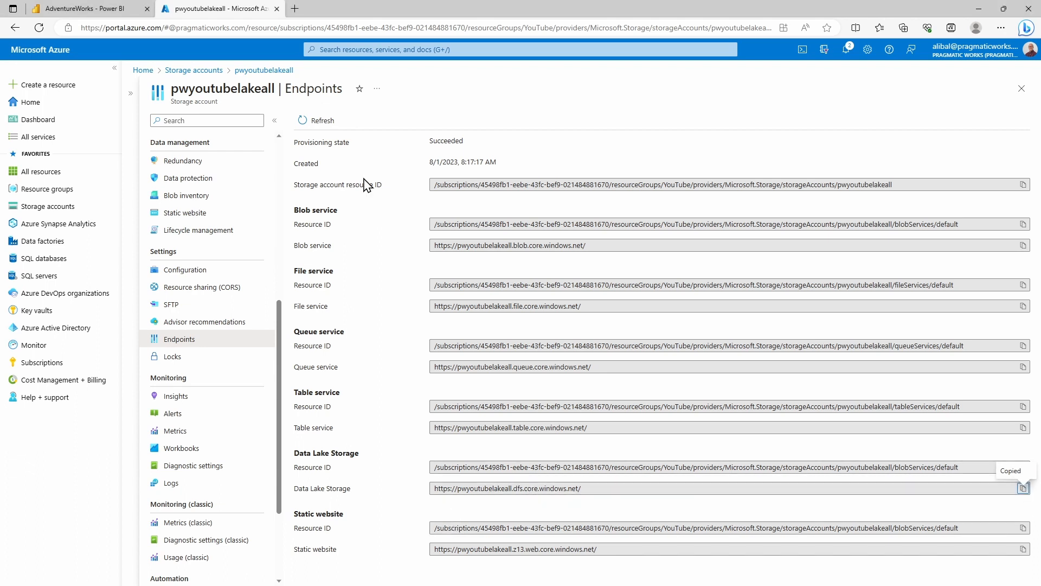
# Back in Power BI, paste the endpoint as the shortcut's connection URL, sign in with the organizational account, and continue to the shortcut settings
pyautogui.click(93, 11)
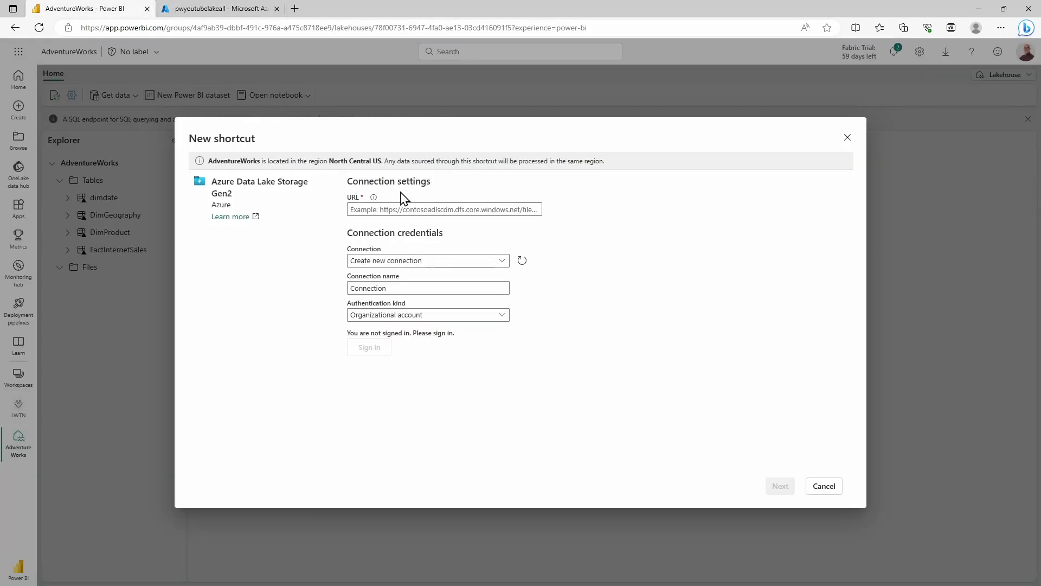
pyautogui.click(431, 209)
pyautogui.hotkey('ctrl', 'v')
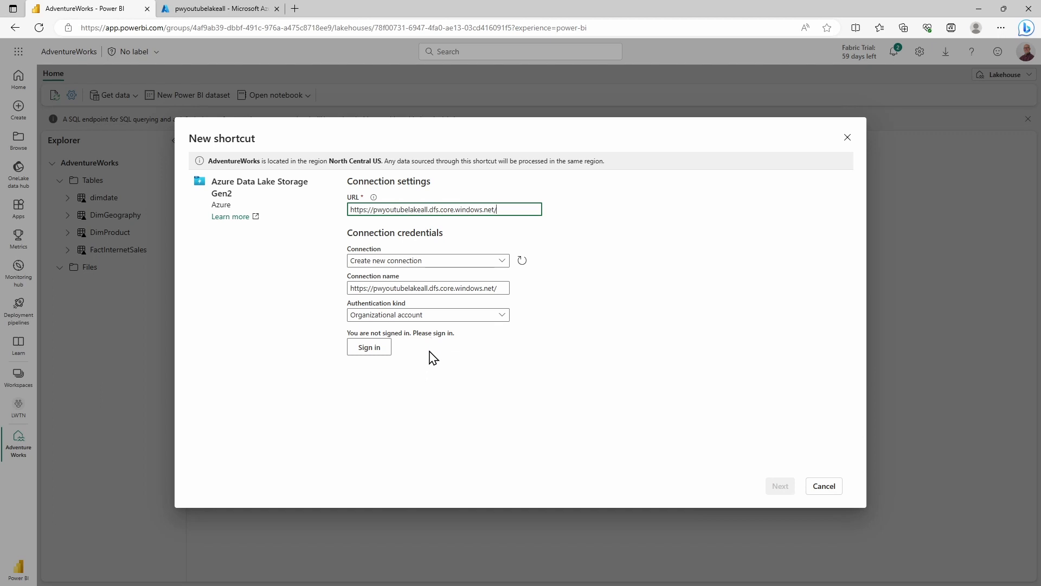
pyautogui.click(366, 349)
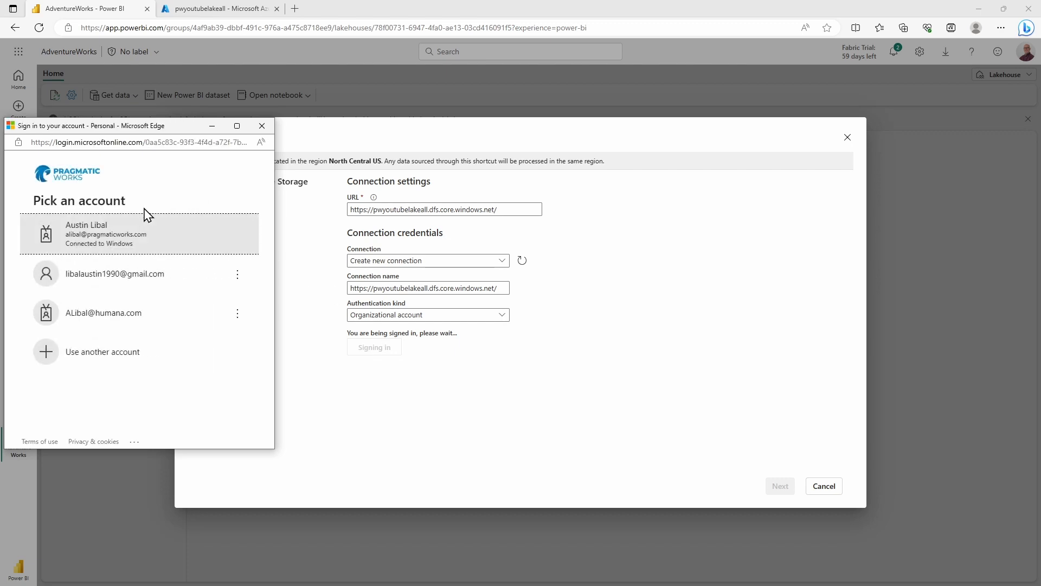
pyautogui.click(128, 234)
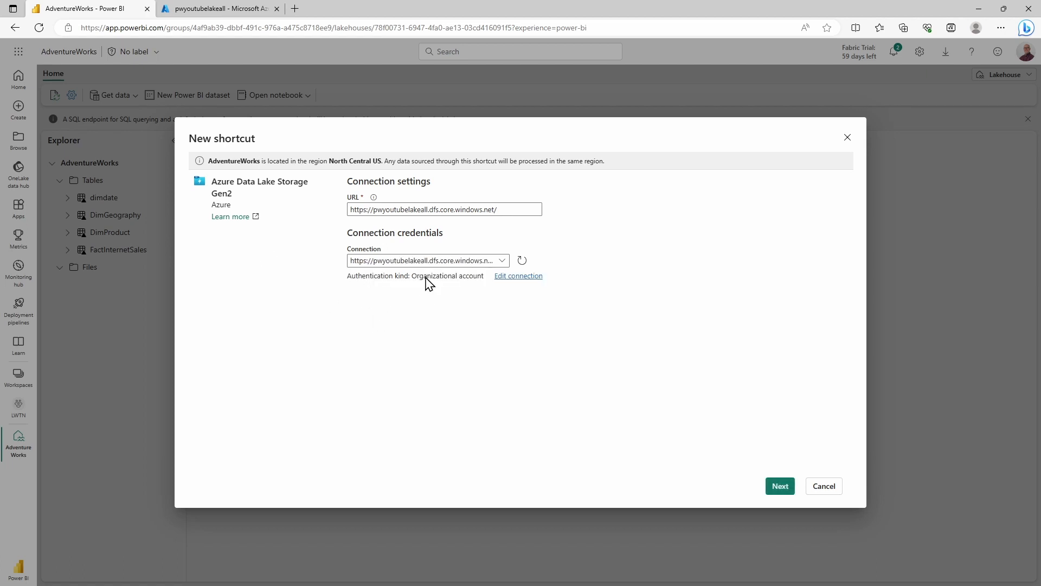
pyautogui.click(781, 487)
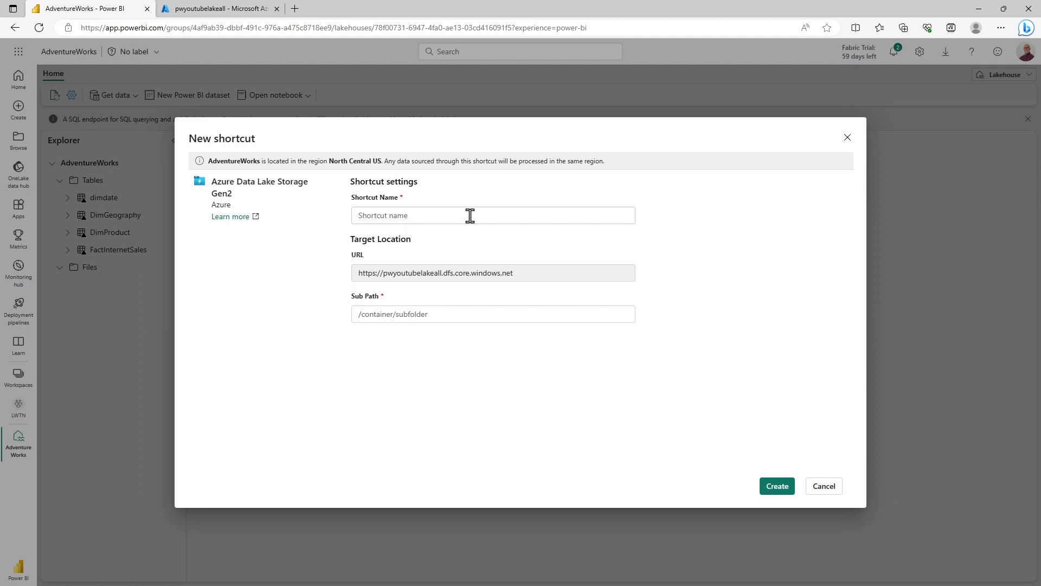
# Name the shortcut pwyoutubelakeall and set its sub path to /training
pyautogui.click(471, 216)
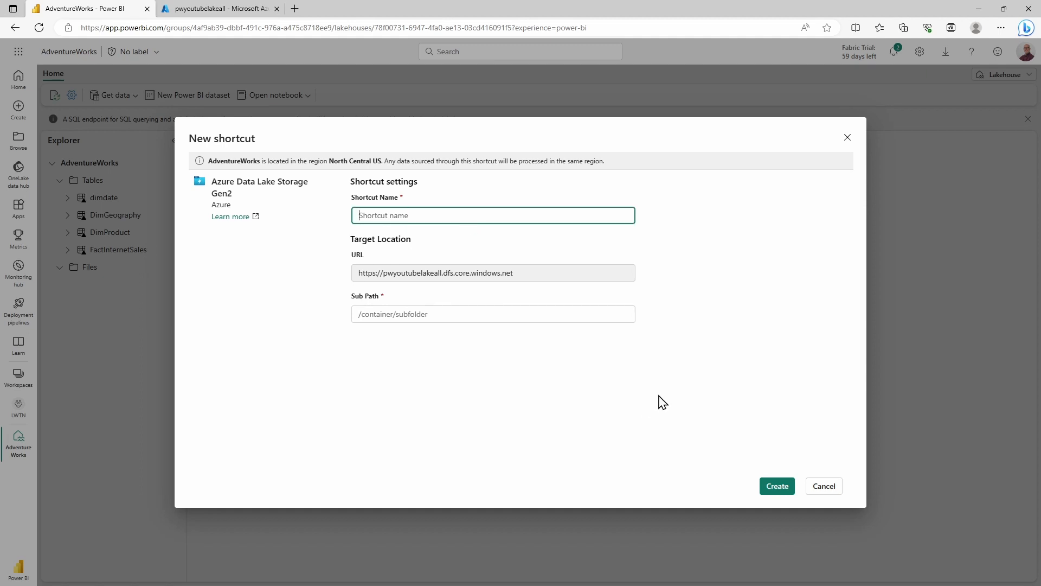
pyautogui.write('pwyoutubelakeall')
pyautogui.click(421, 318)
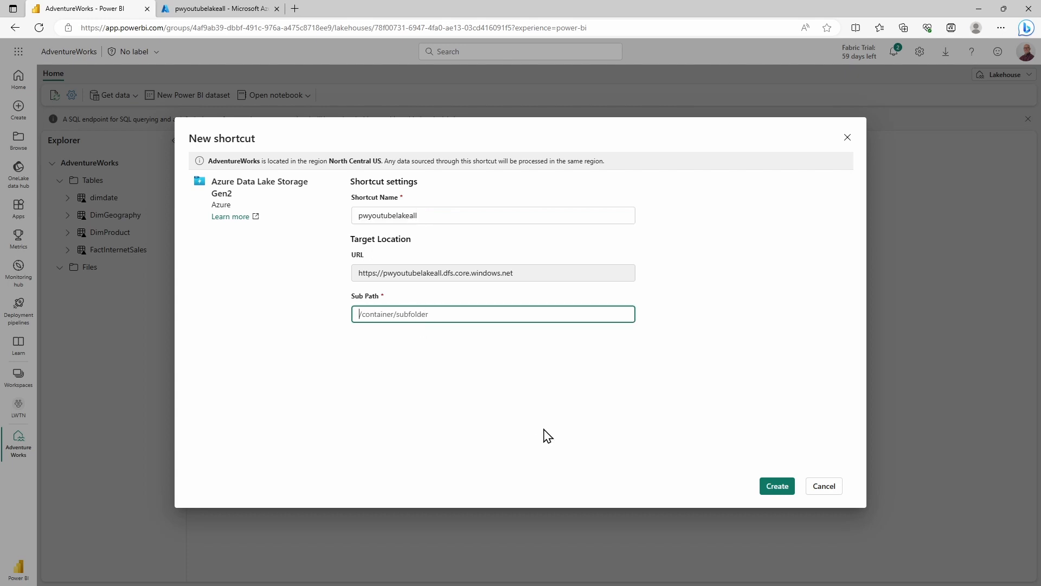
pyautogui.write('/training')
# Switch to the Azure portal and check the files stored in the storage account's training container
pyautogui.click(218, 12)
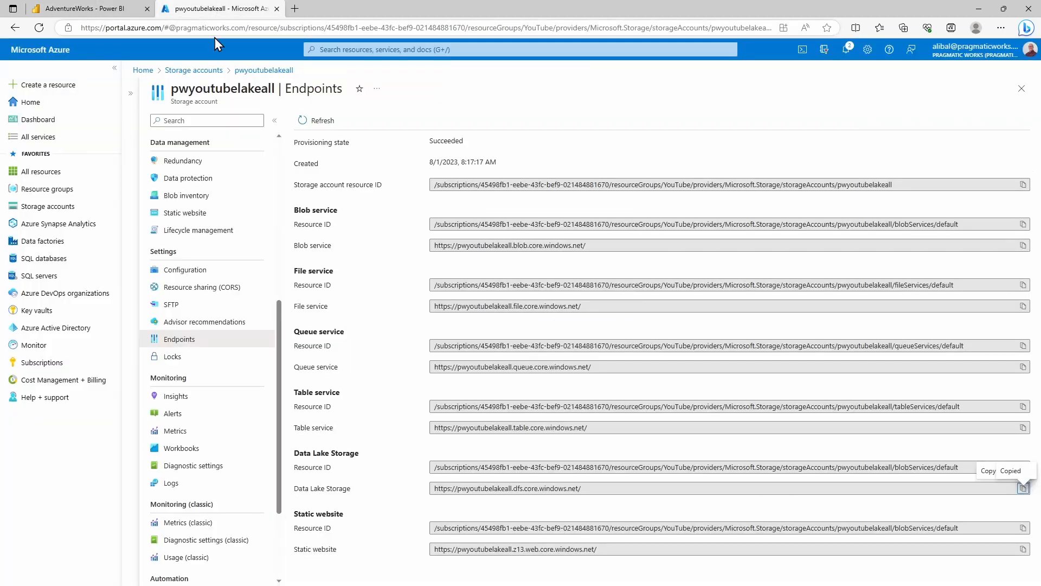
pyautogui.scroll(5, 252, 338)
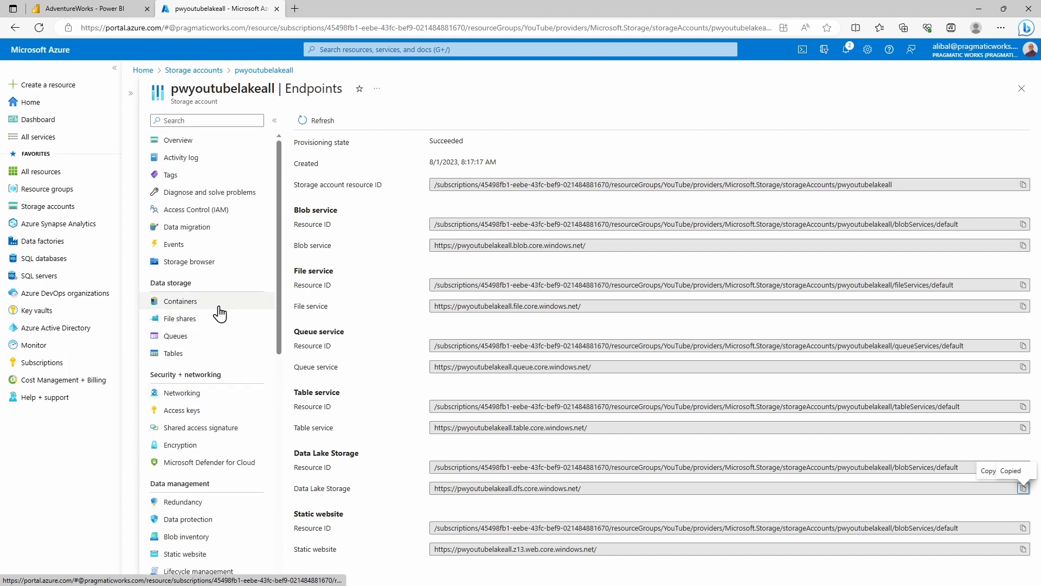
pyautogui.click(220, 304)
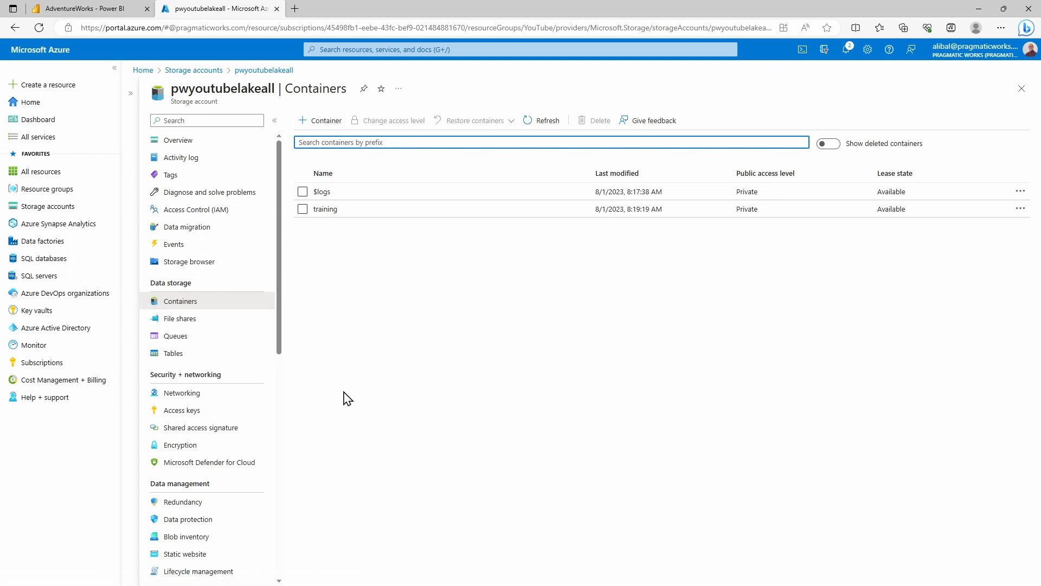
pyautogui.click(325, 209)
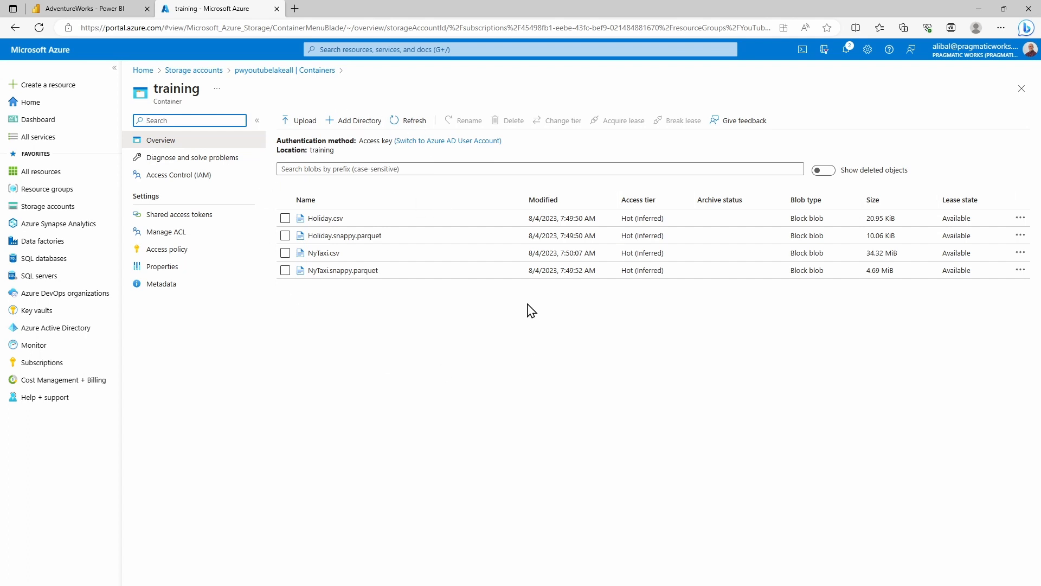
# Return to Power BI and create the pwyoutubelakeall shortcut with the entered settings
pyautogui.click(106, 12)
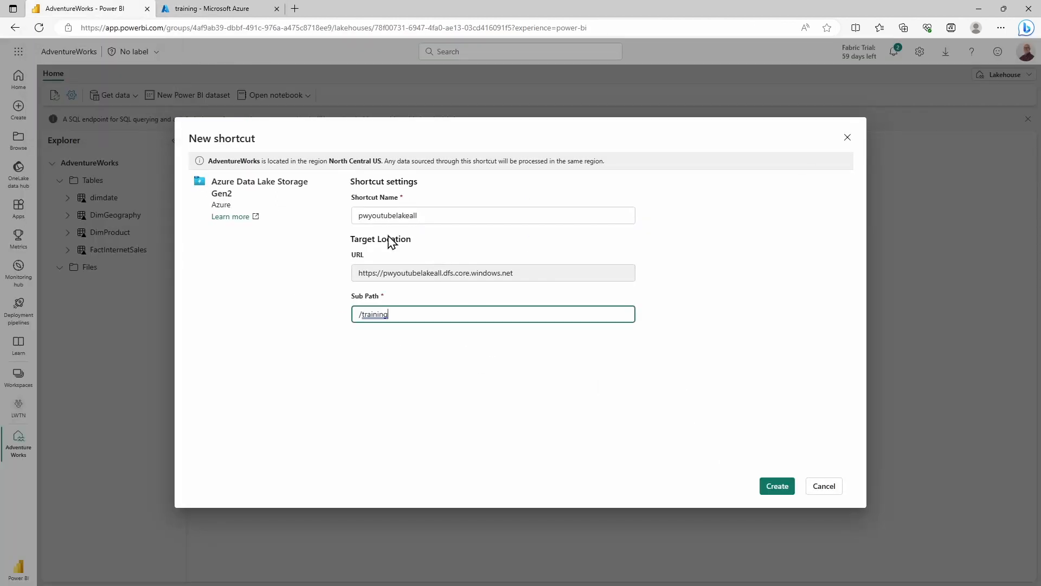
pyautogui.click(778, 489)
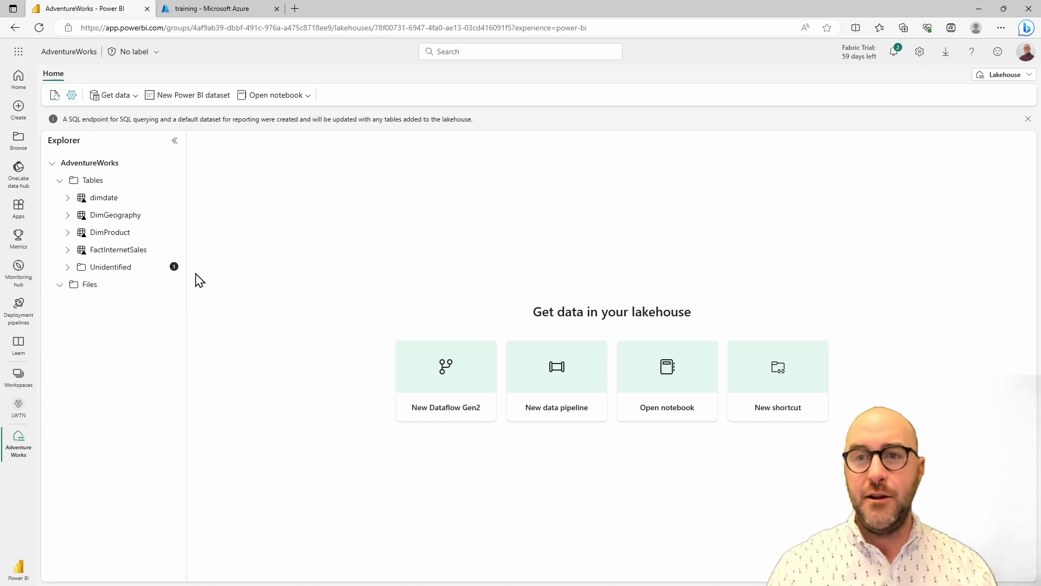
# Expand the Unidentified folder under Tables and examine the pwyoutubelakeall shortcut's files and the options available for Holiday.snappy.parquet
pyautogui.click(67, 268)
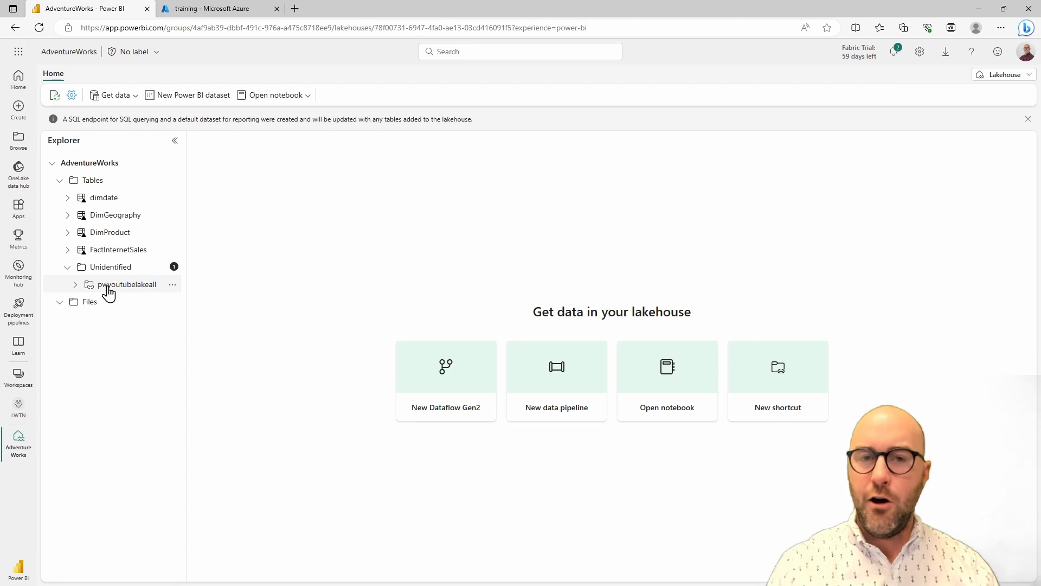
pyautogui.click(108, 288)
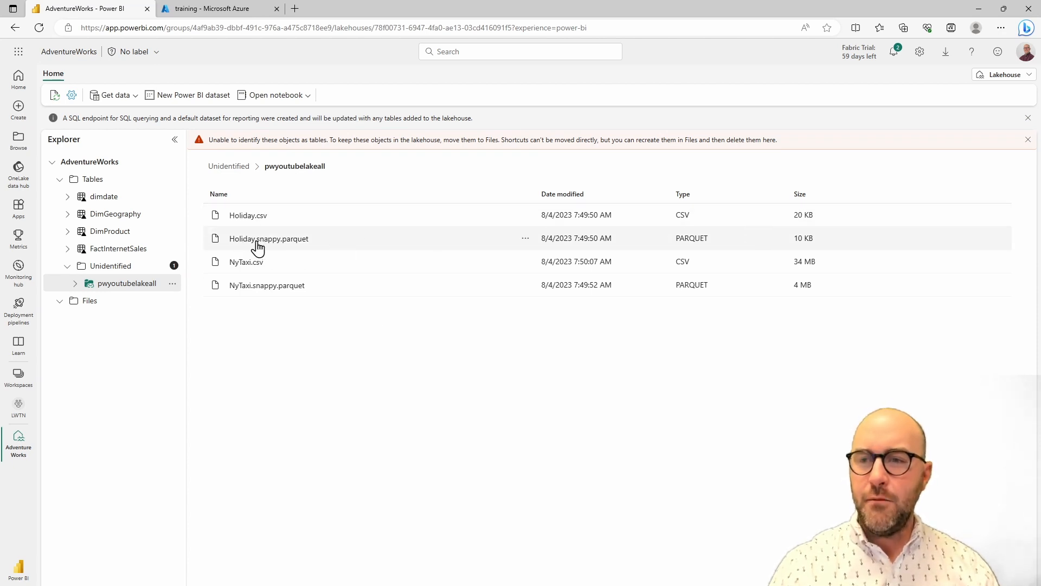
pyautogui.click(524, 239)
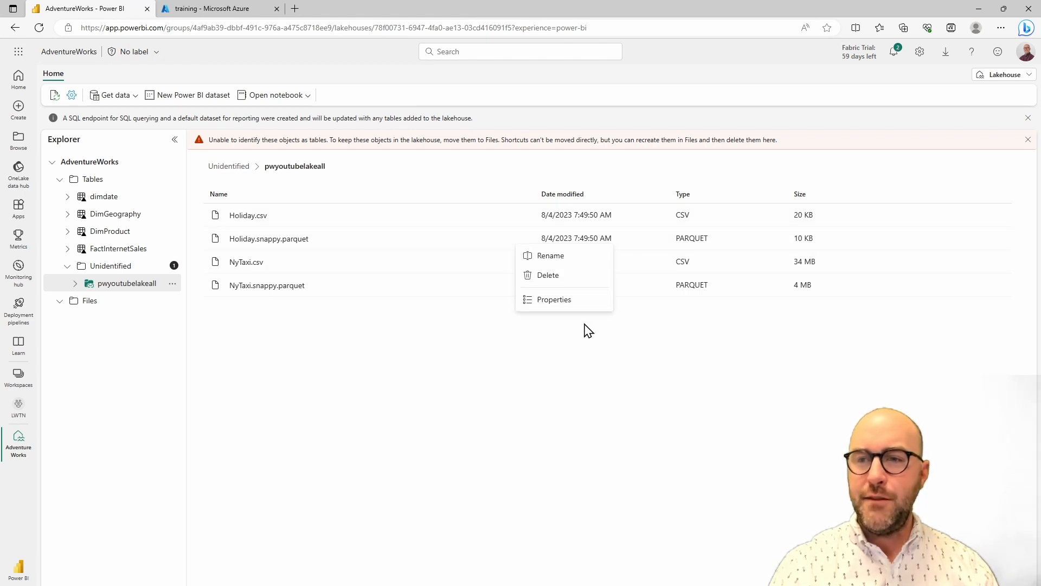
pyautogui.click(483, 418)
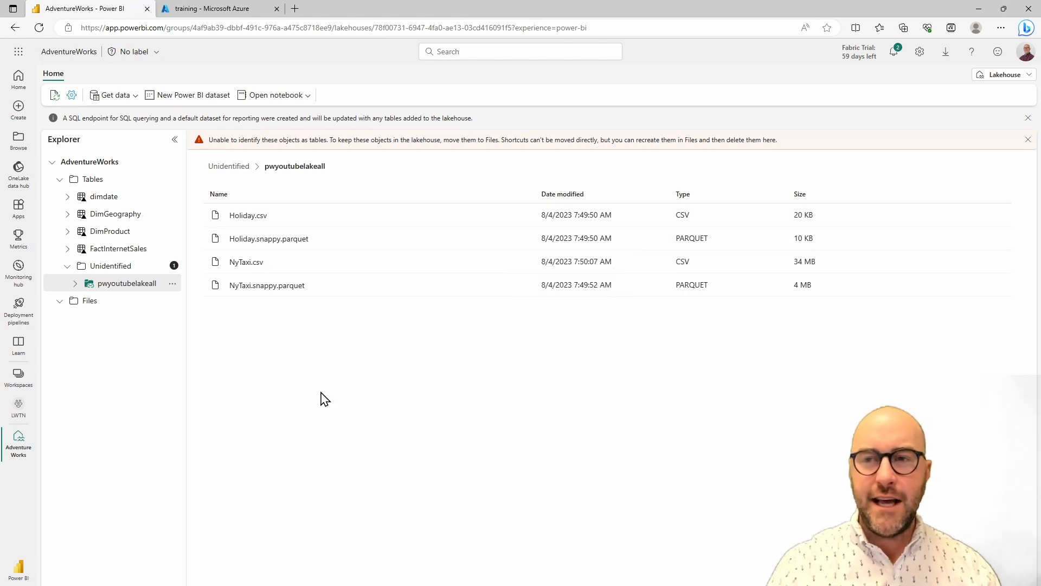